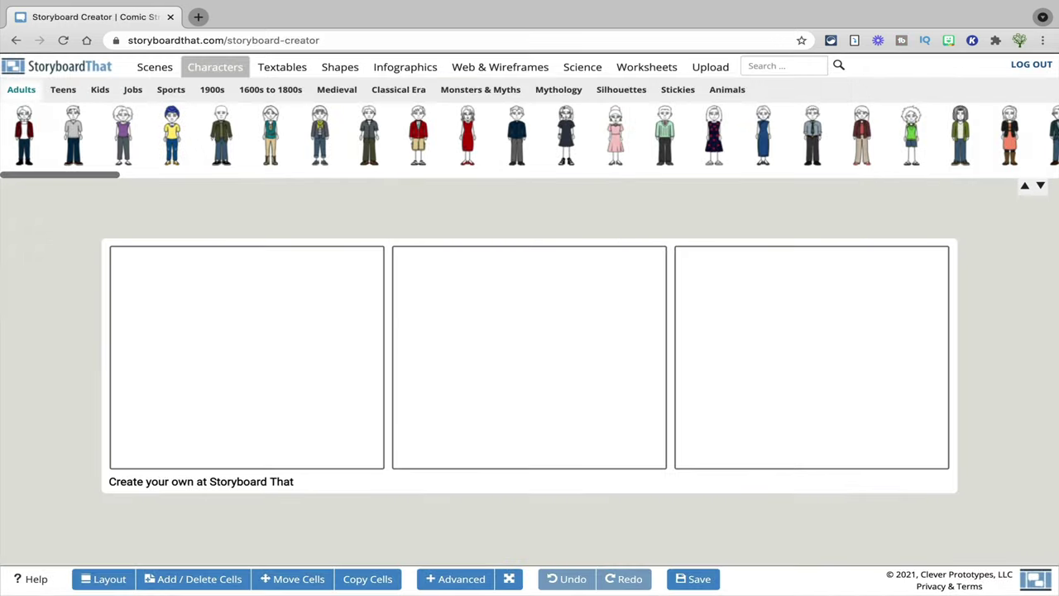
# Add a man to cell 1 with orange-red hair, tan skin, green eyes, maroon shirt and a bookshelf background
pyautogui.moveTo(369, 135); pyautogui.dragTo(171, 370)
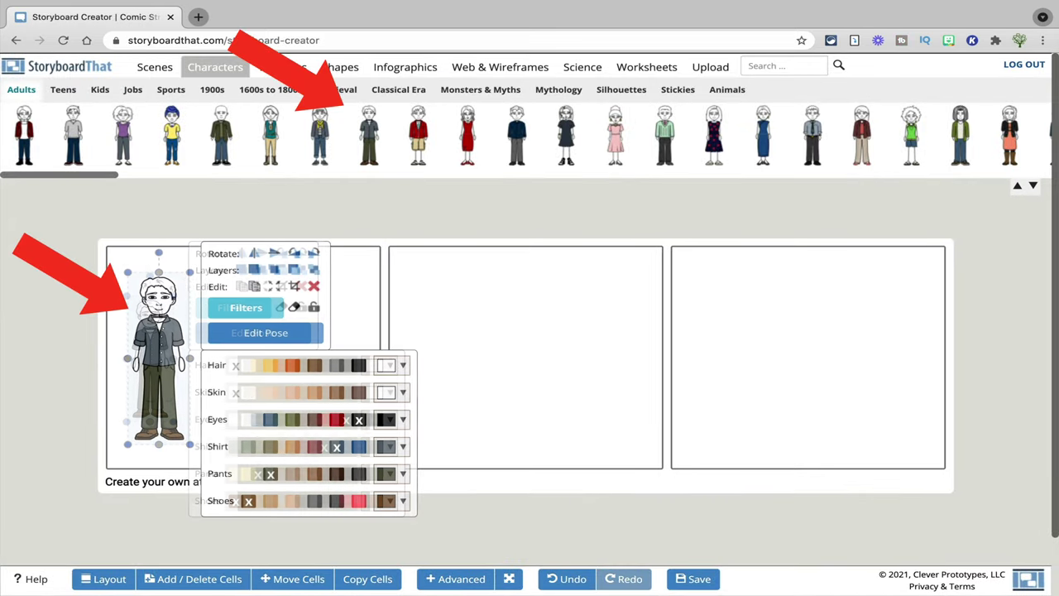
pyautogui.click(292, 365)
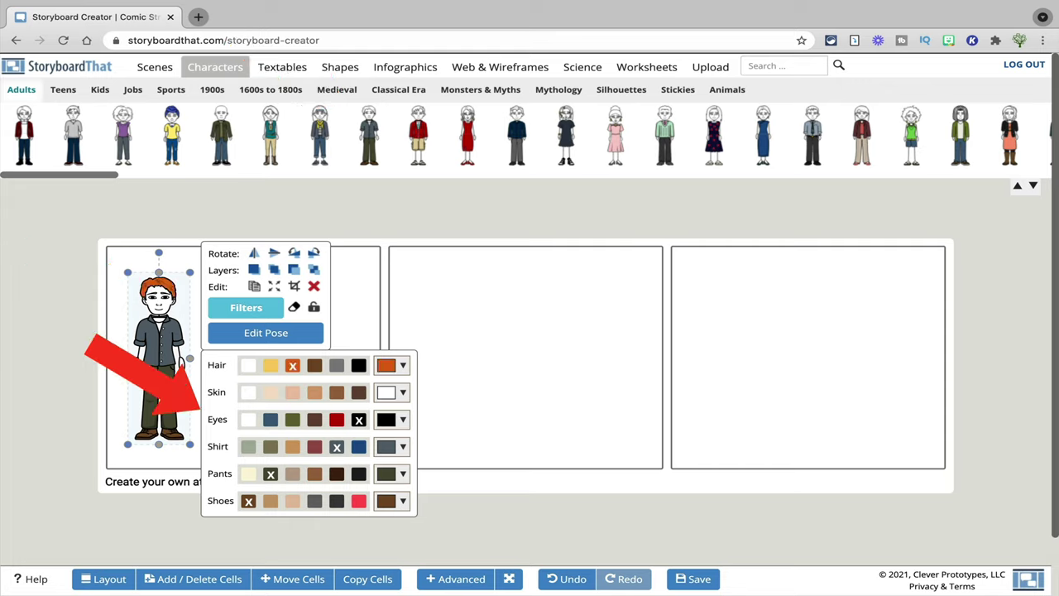
pyautogui.click(315, 392)
pyautogui.click(292, 420)
pyautogui.click(314, 447)
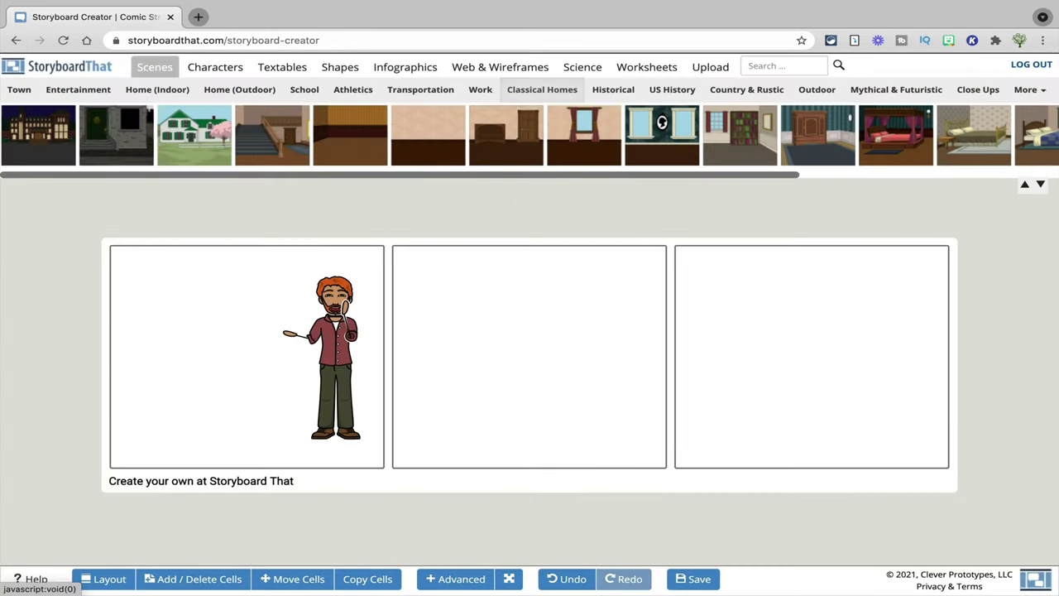
pyautogui.moveTo(740, 134); pyautogui.dragTo(314, 286)
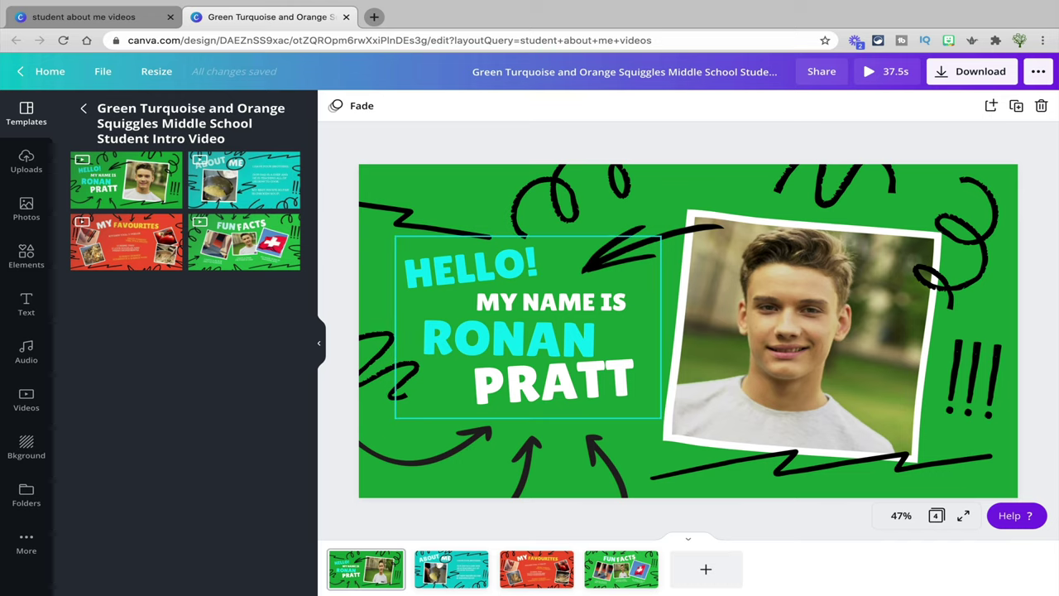
pyautogui.click(509, 338)
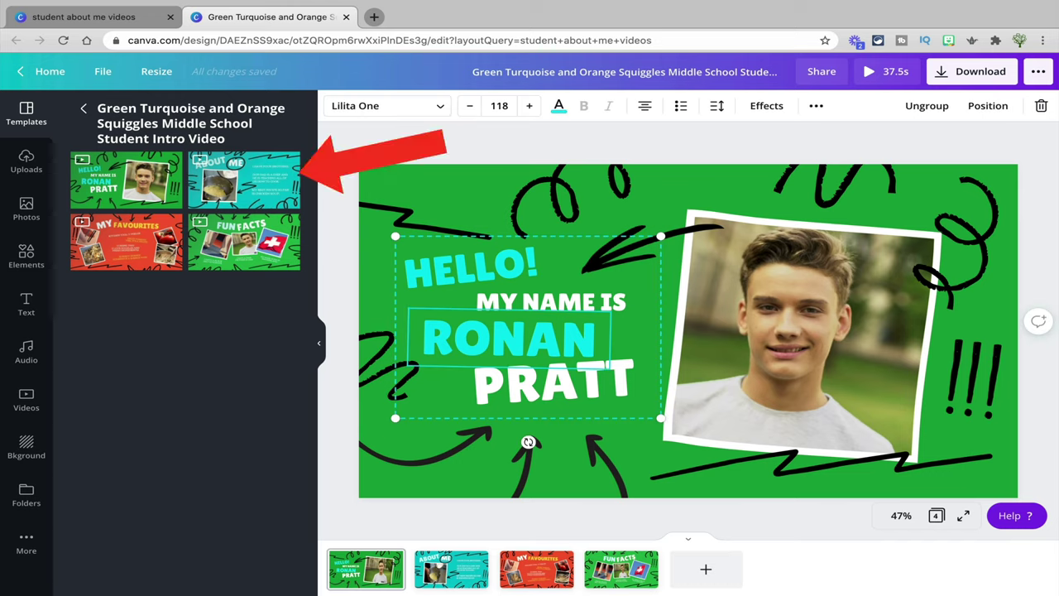
# Replace the intro slide's name RONAN PRATT with MR. KARY
pyautogui.doubleClick(509, 338)
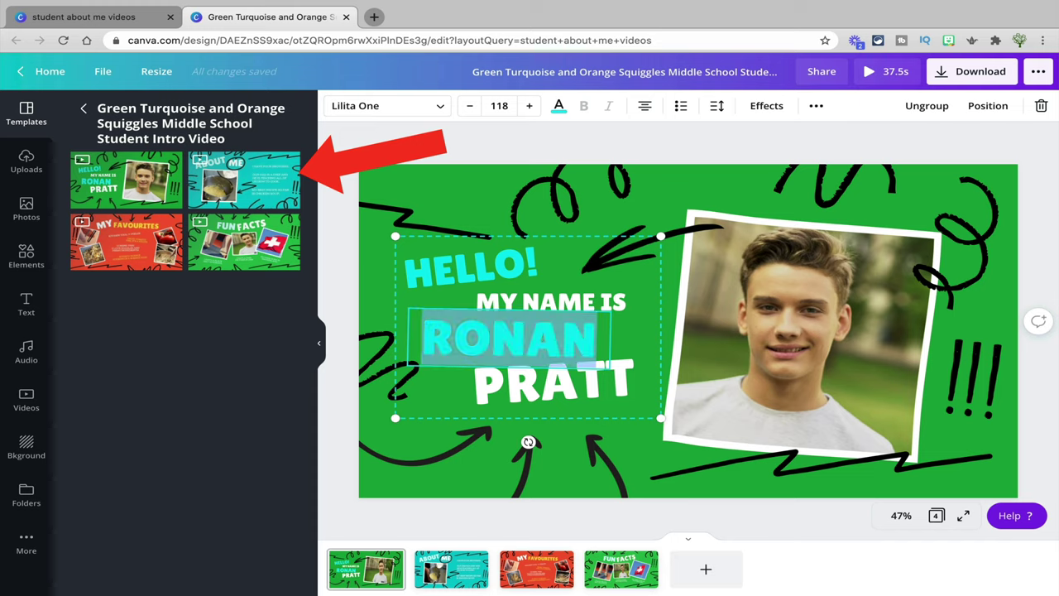
pyautogui.write('MR.')
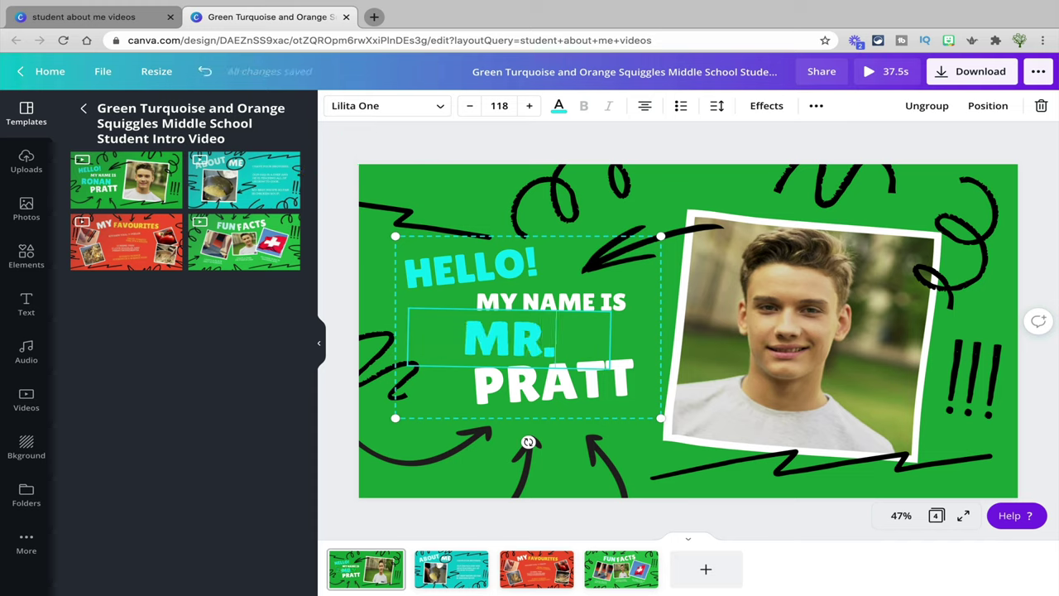
pyautogui.doubleClick(553, 382)
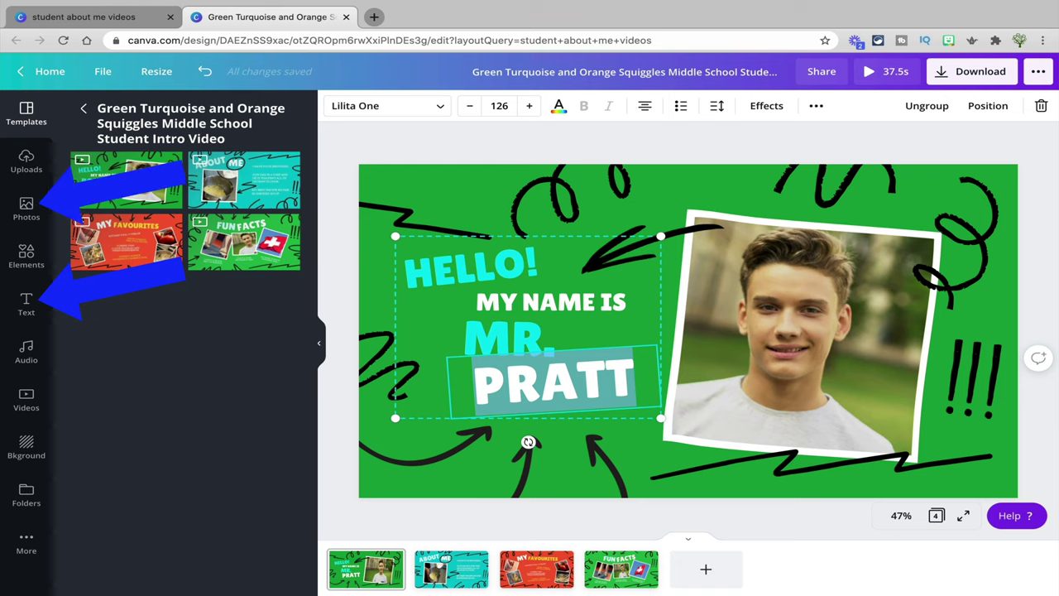
pyautogui.write('KARY')
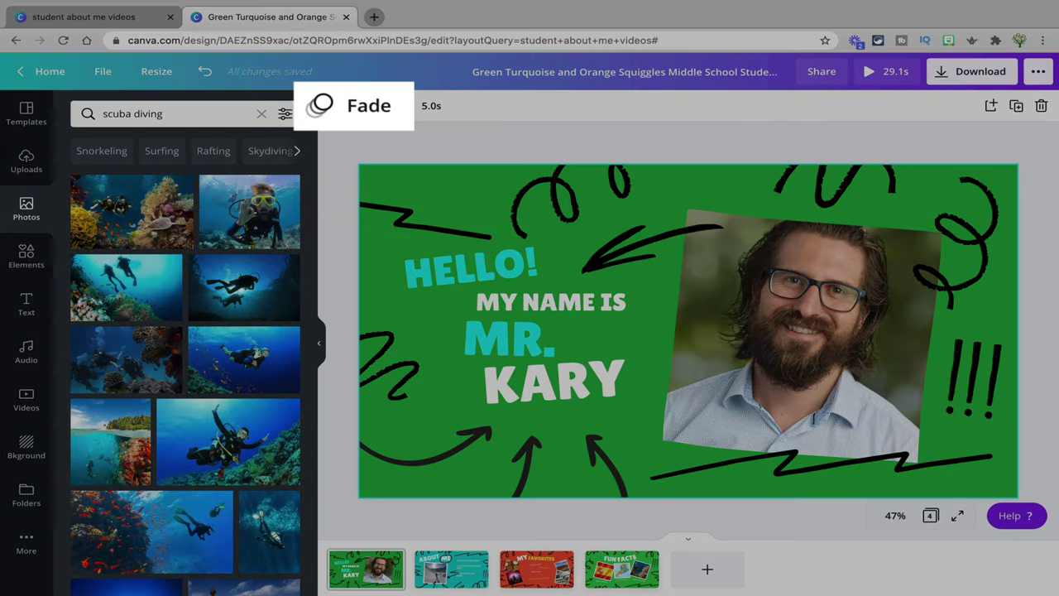
pyautogui.click(354, 105)
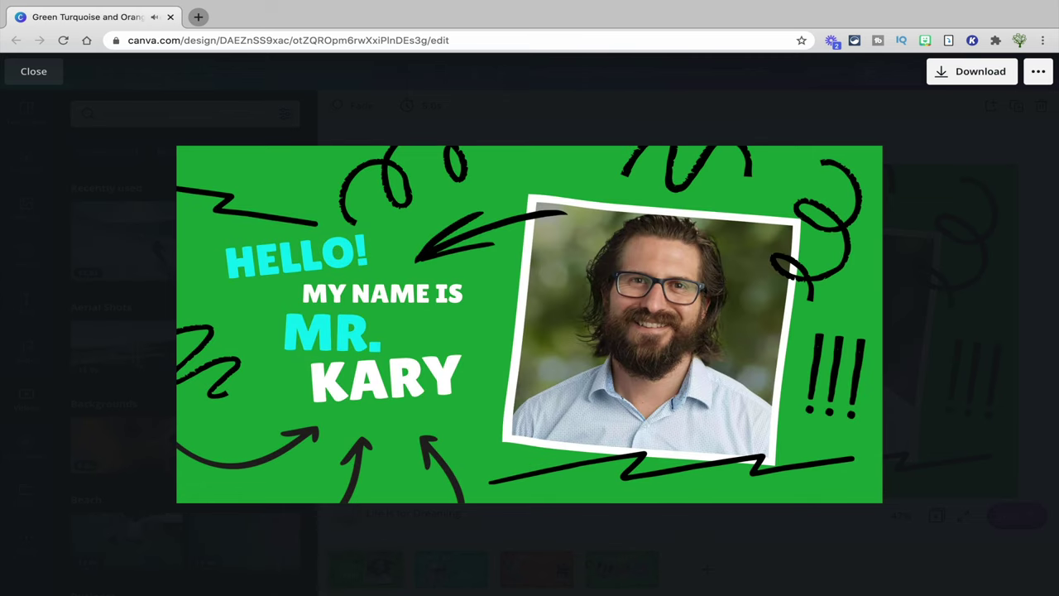
# Advance the video preview to the About Me slide
pyautogui.press('Right')
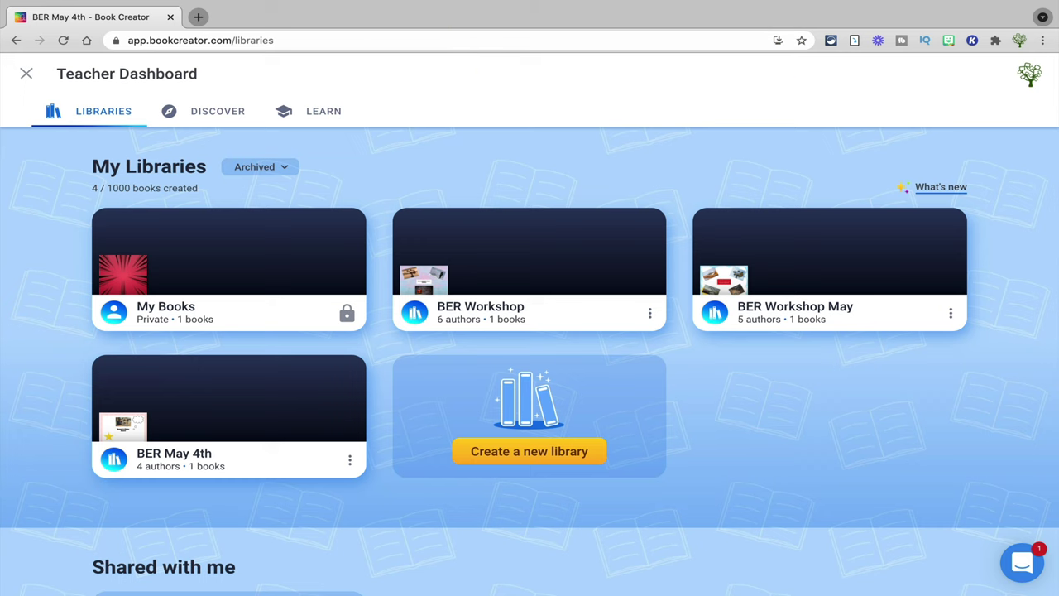
# Archive the BER May 4th library and open the Podcasting for the Classroom book
pyautogui.click(349, 457)
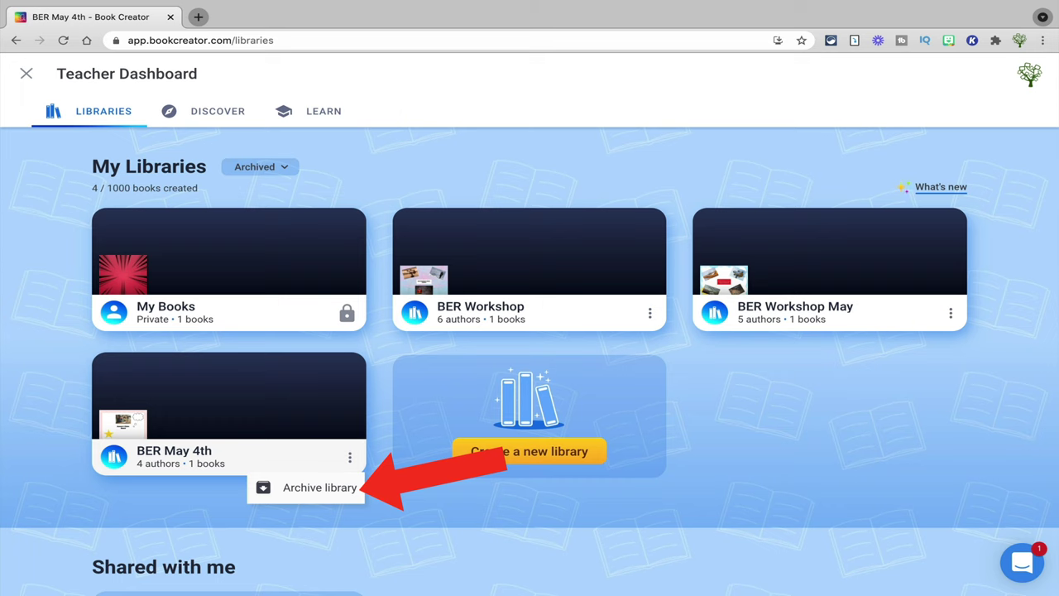
pyautogui.click(308, 488)
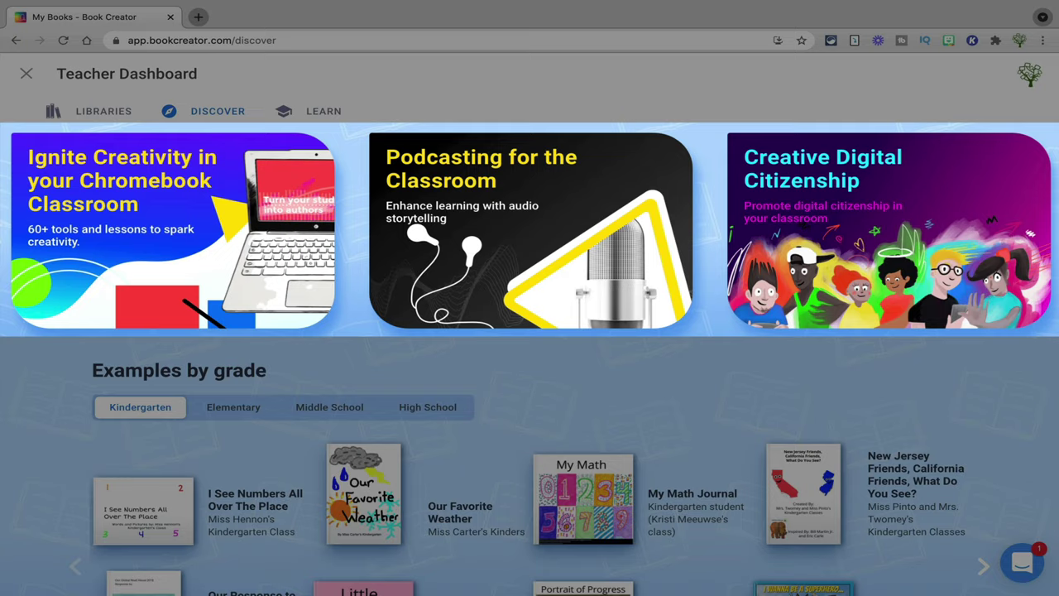
pyautogui.click(530, 232)
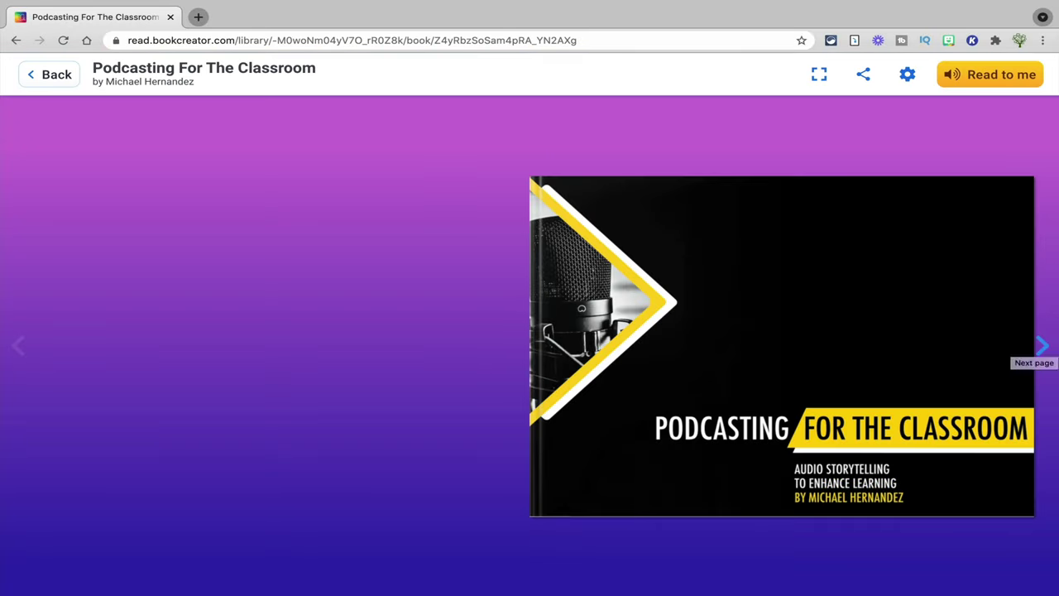
# Turn the book's spreads from the cover through to the microphone spread
pyautogui.click(1042, 346)
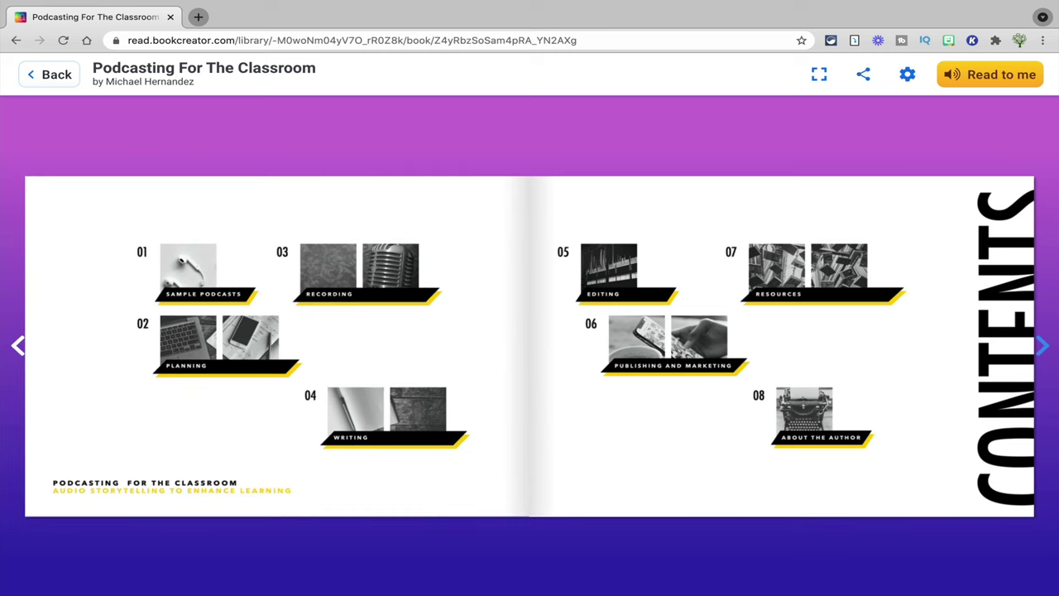
pyautogui.press('Right')
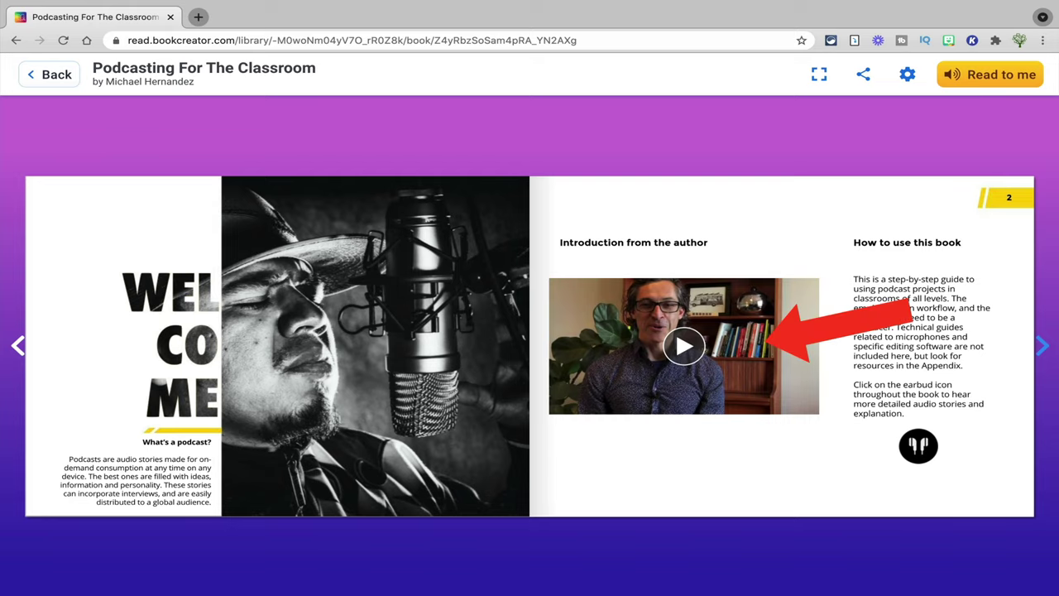
pyautogui.press('Right')
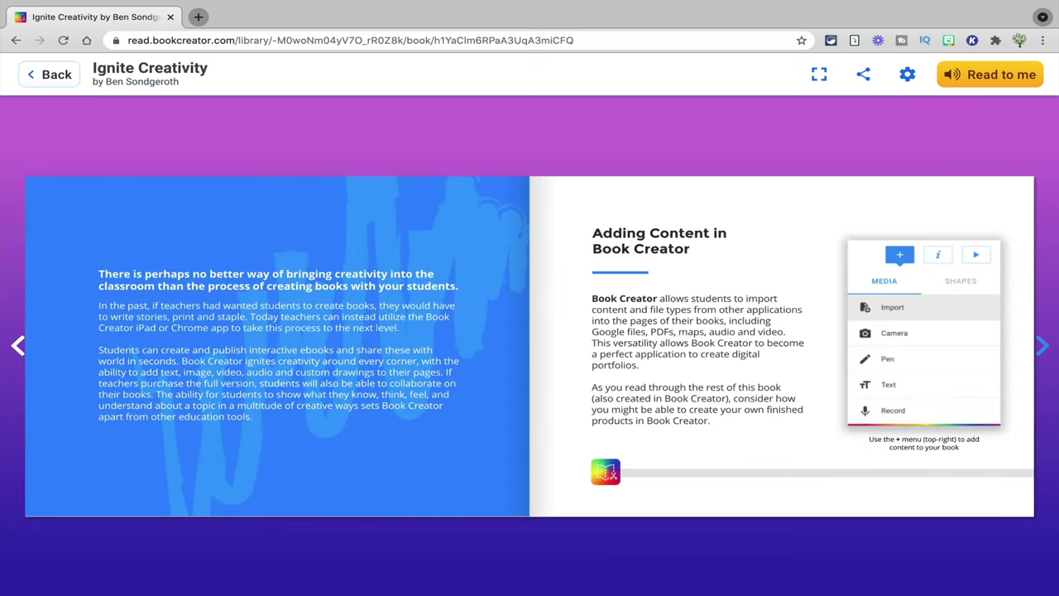
pyautogui.click(1043, 346)
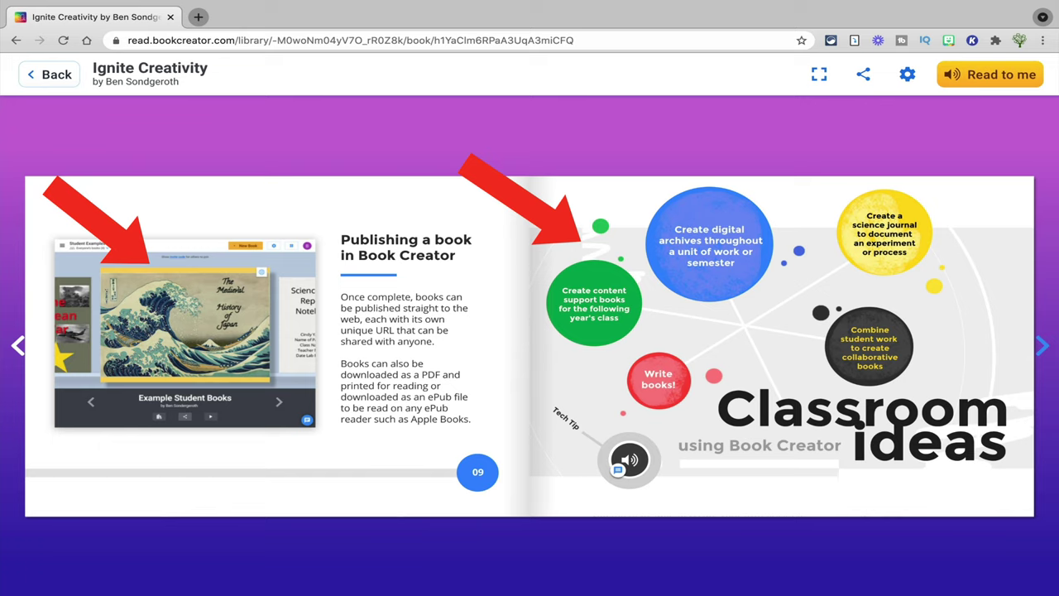
pyautogui.click(1043, 346)
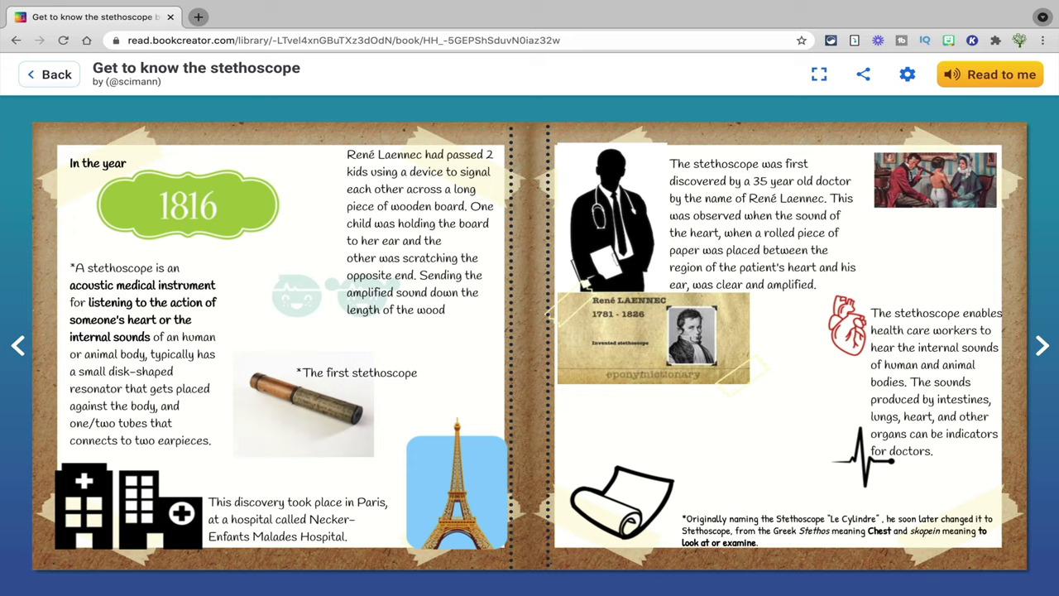
# Turn the stethoscope book to the 1851 discoveries spread
pyautogui.press('Right')
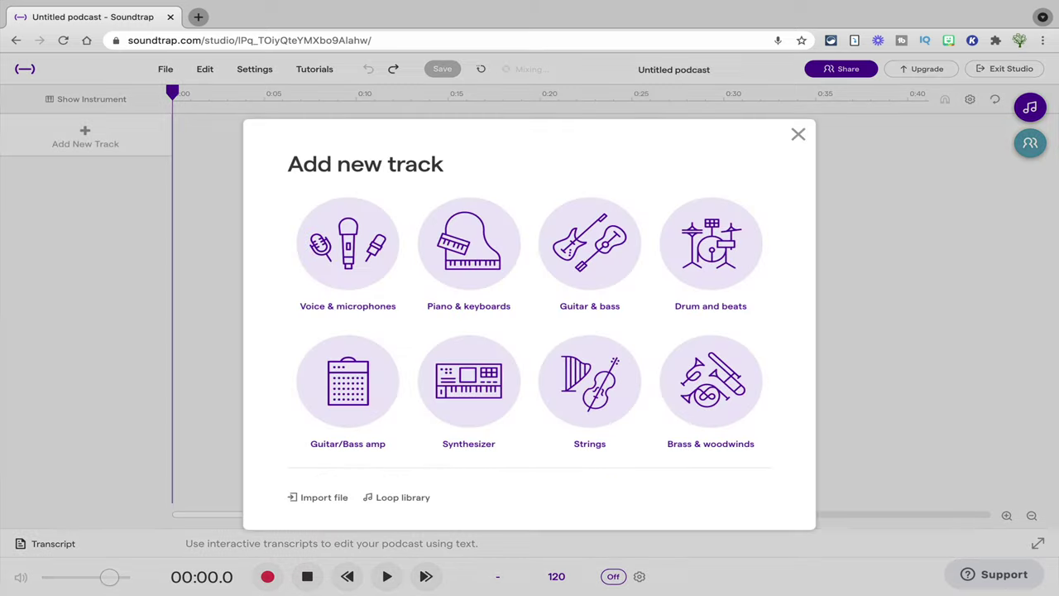
# Add a Voice & microphones track to the new podcast project
pyautogui.click(348, 239)
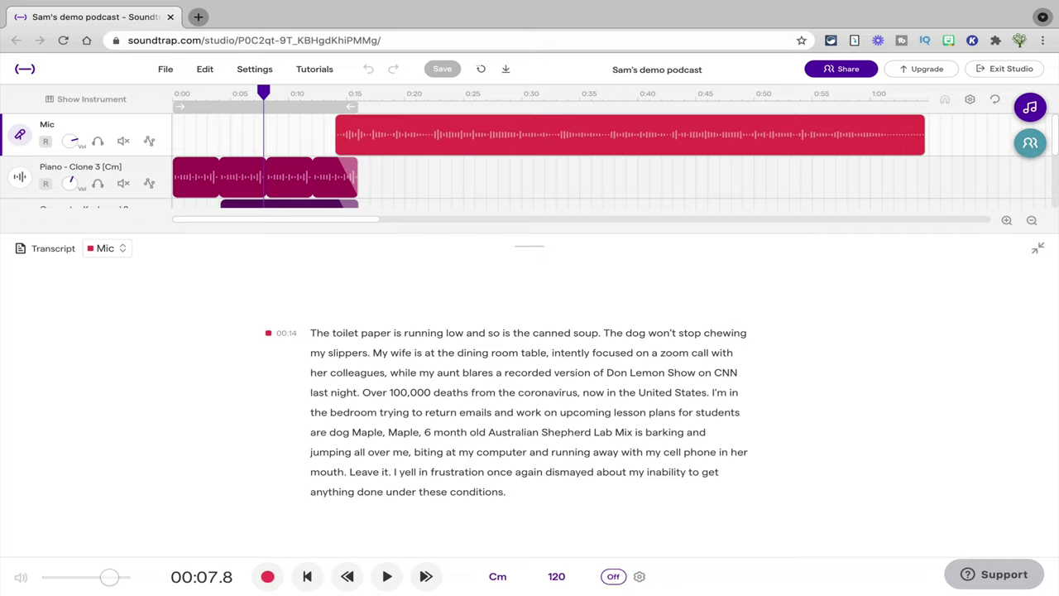
# Cut the barking-dog passage's audio from the Mic track via its transcript
pyautogui.moveTo(348, 472); pyautogui.dragTo(388, 432)
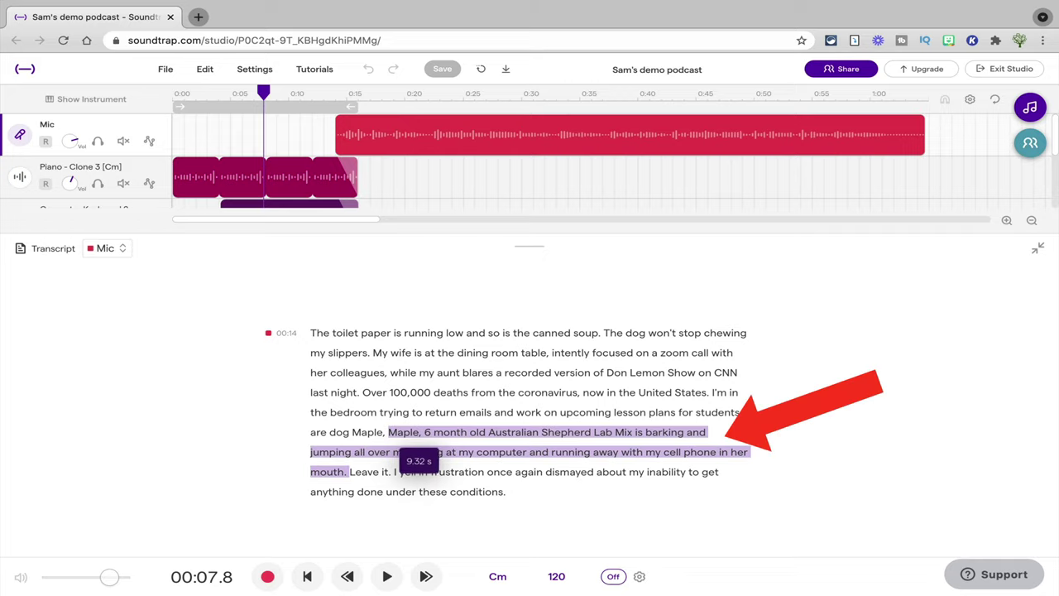
pyautogui.rightClick(490, 385)
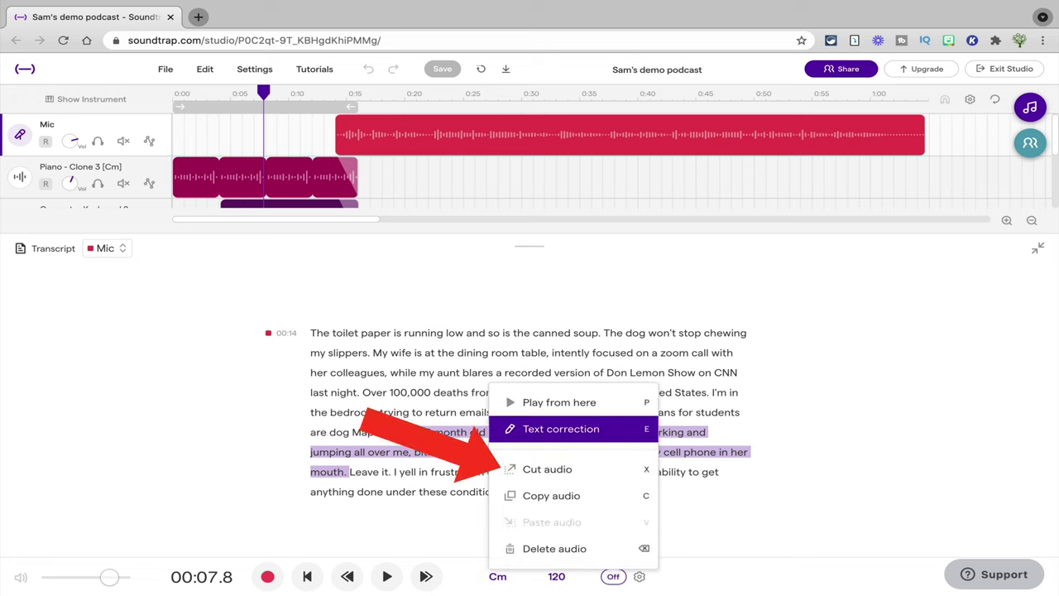
pyautogui.click(547, 470)
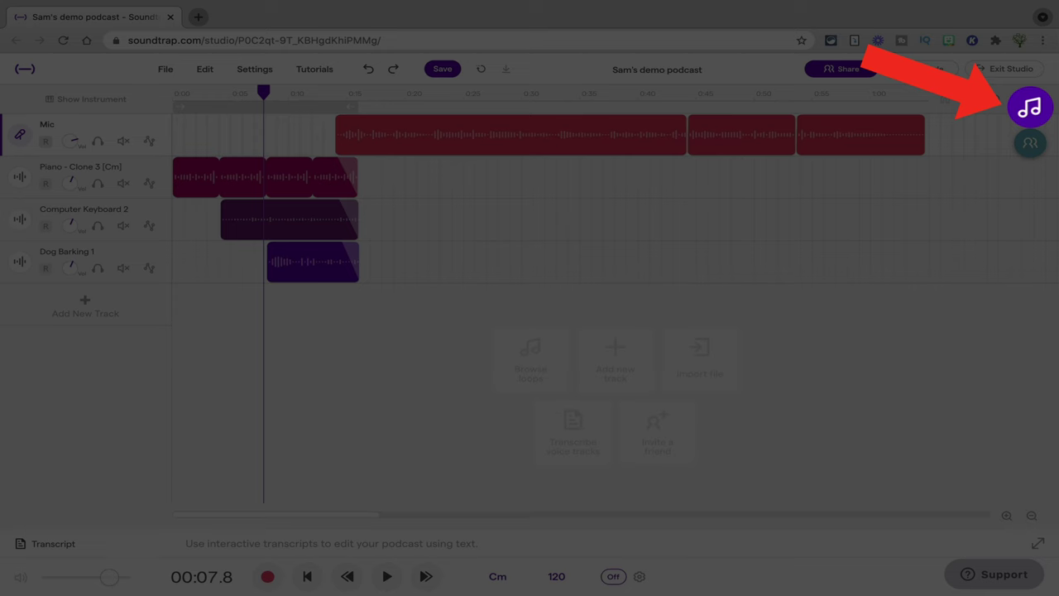
# Browse the loop library's categories with the search field cleared
pyautogui.click(1030, 107)
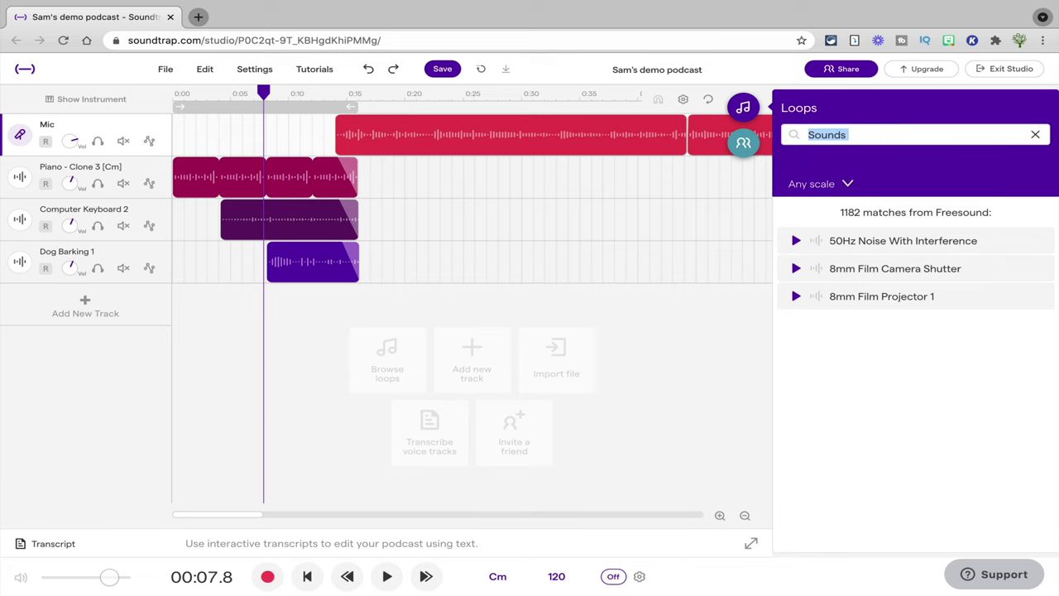
pyautogui.press('BackSpace')
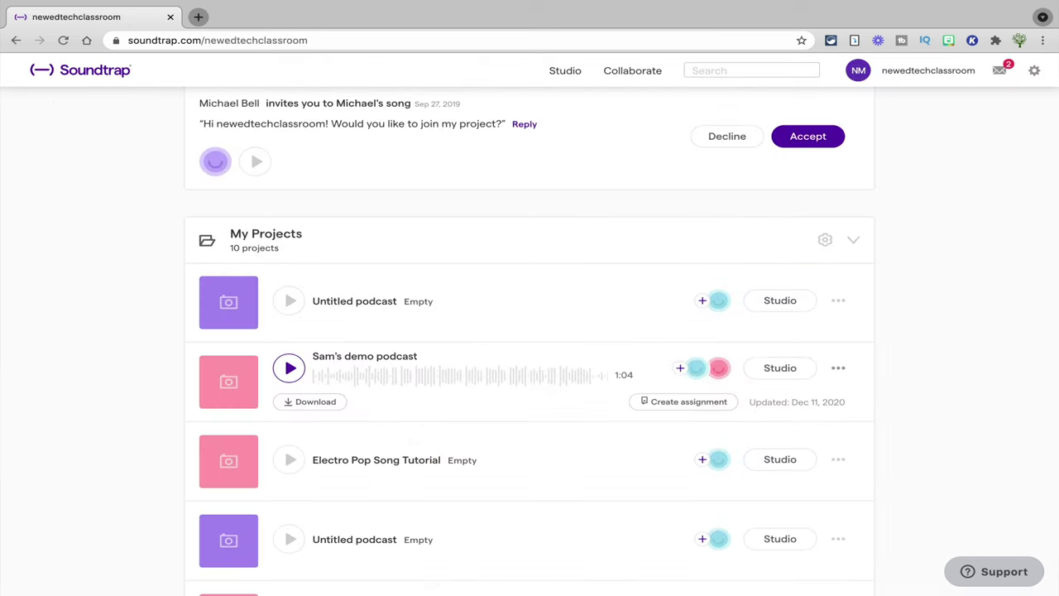
pyautogui.click(836, 367)
pyautogui.scroll(-1, 861, 382)
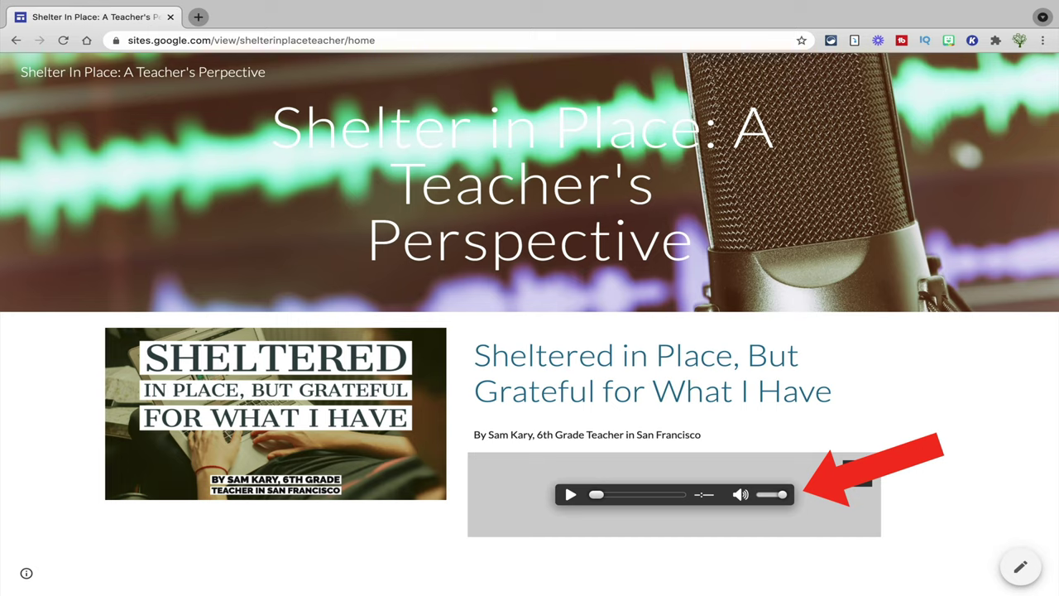
# Play the podcast embedded on the Shelter in Place home page
pyautogui.click(570, 494)
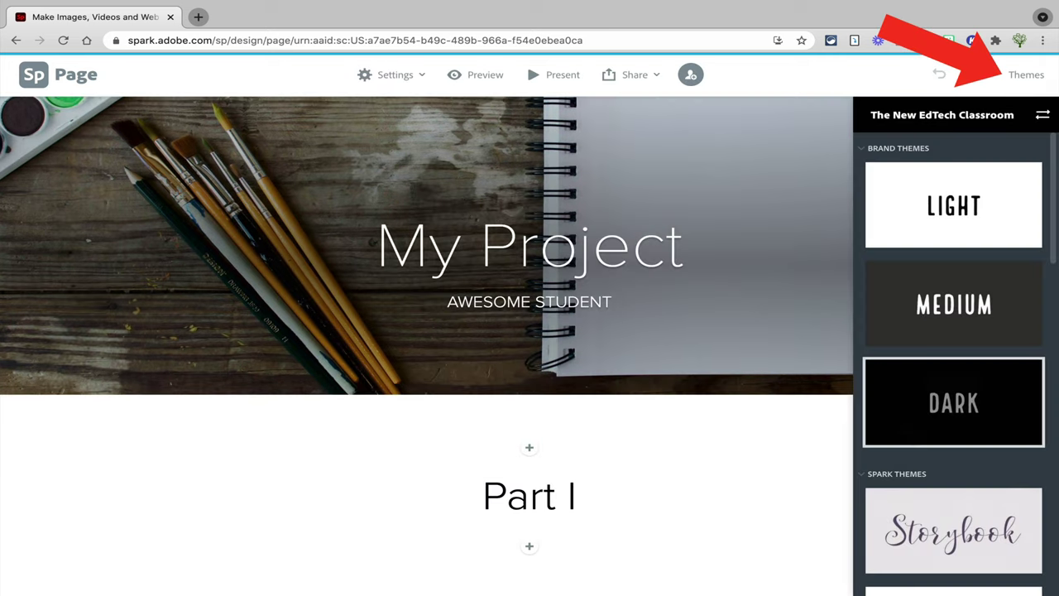
# Apply the Medium theme, then scroll the example preview to its 'fundamental shift in education' section
pyautogui.click(954, 304)
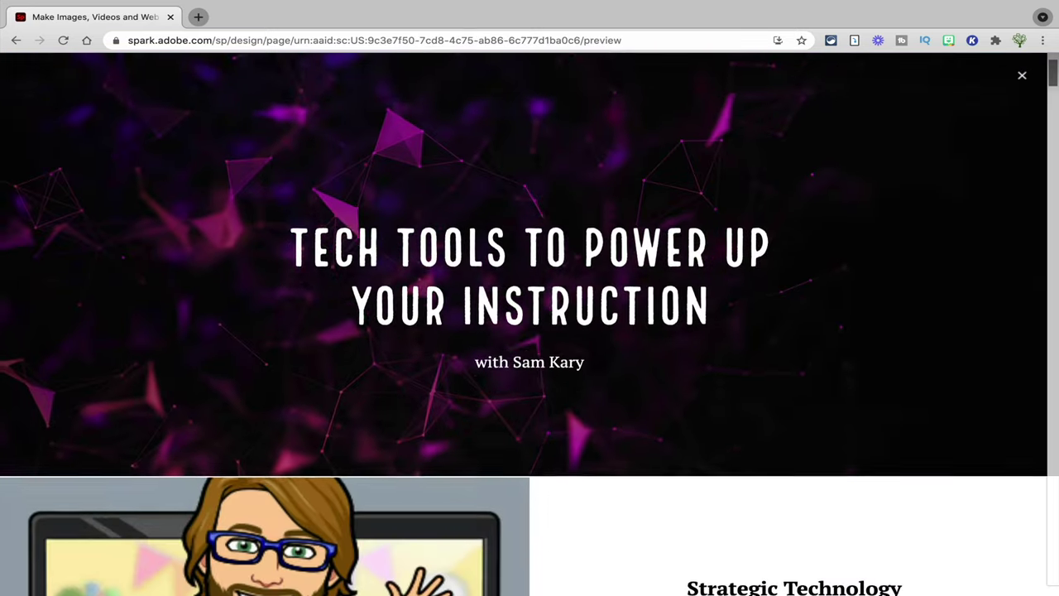
pyautogui.scroll(-5, 530, 323)
pyautogui.scroll(-15, 530, 323)
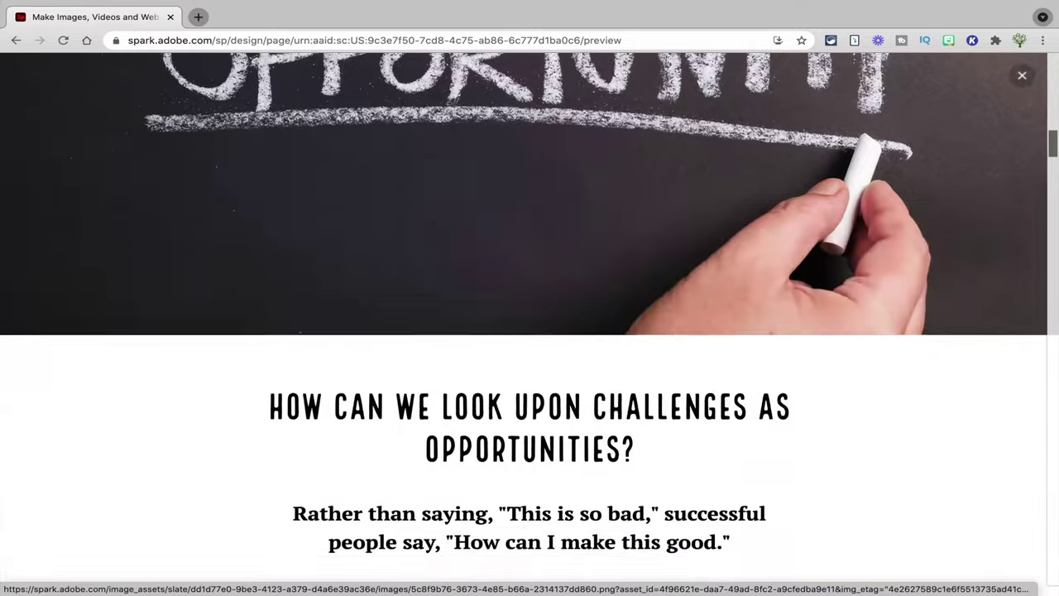
pyautogui.scroll(-15, 530, 323)
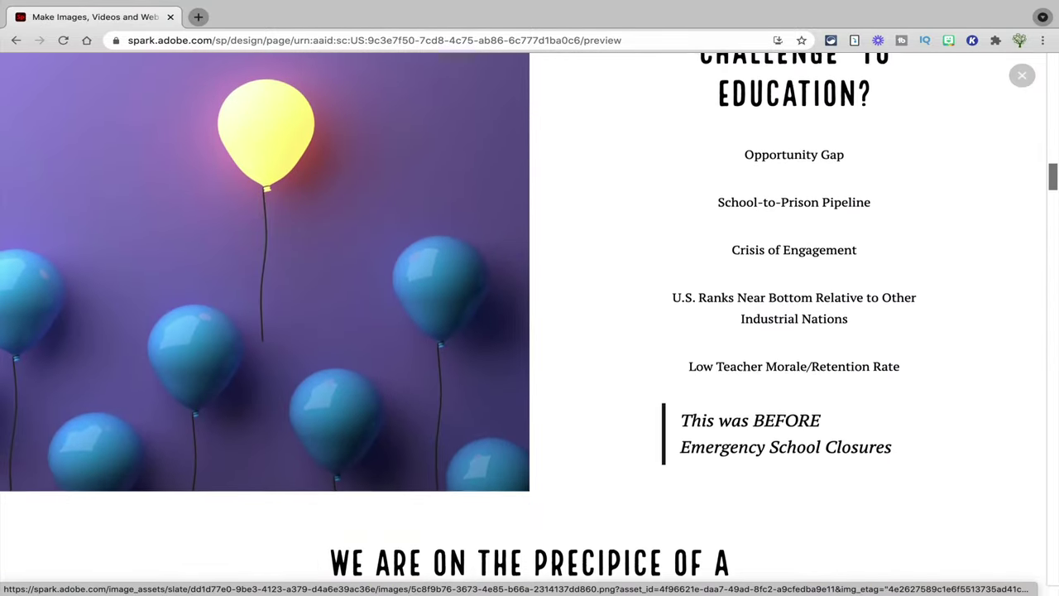
pyautogui.scroll(-15, 530, 323)
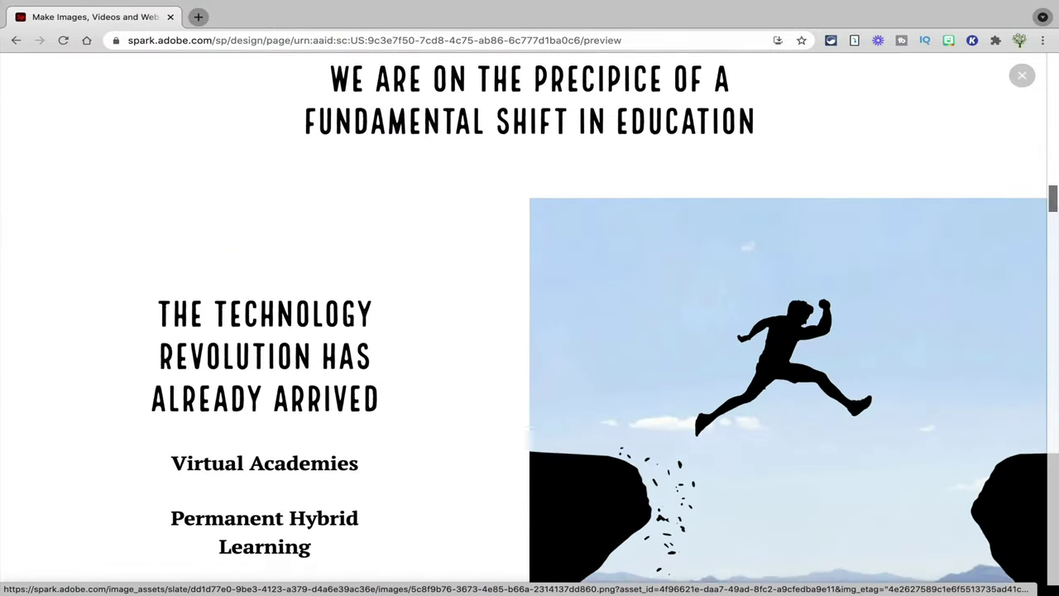
pyautogui.scroll(-5, 529, 323)
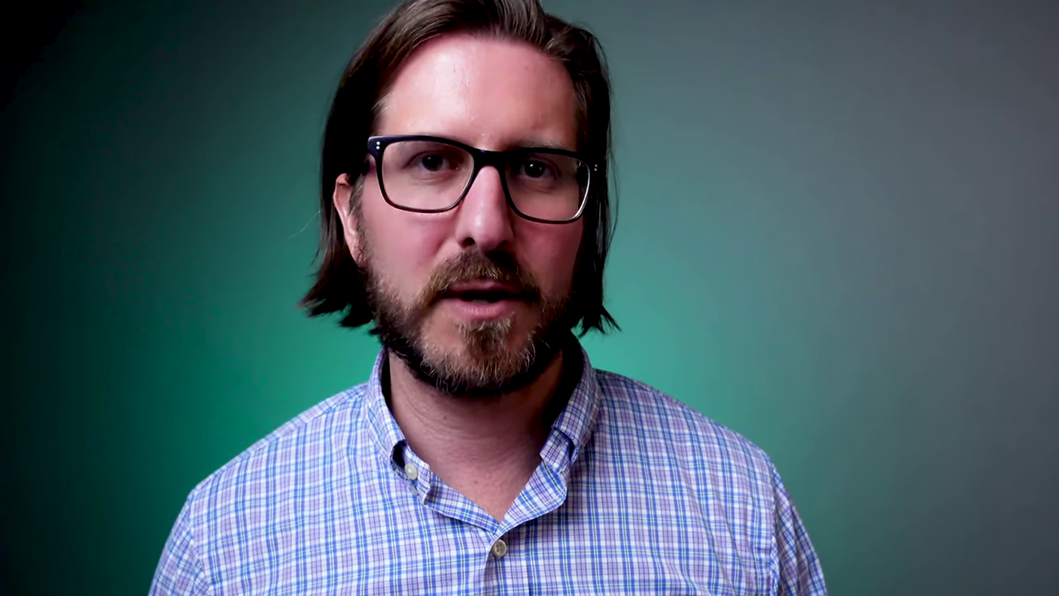